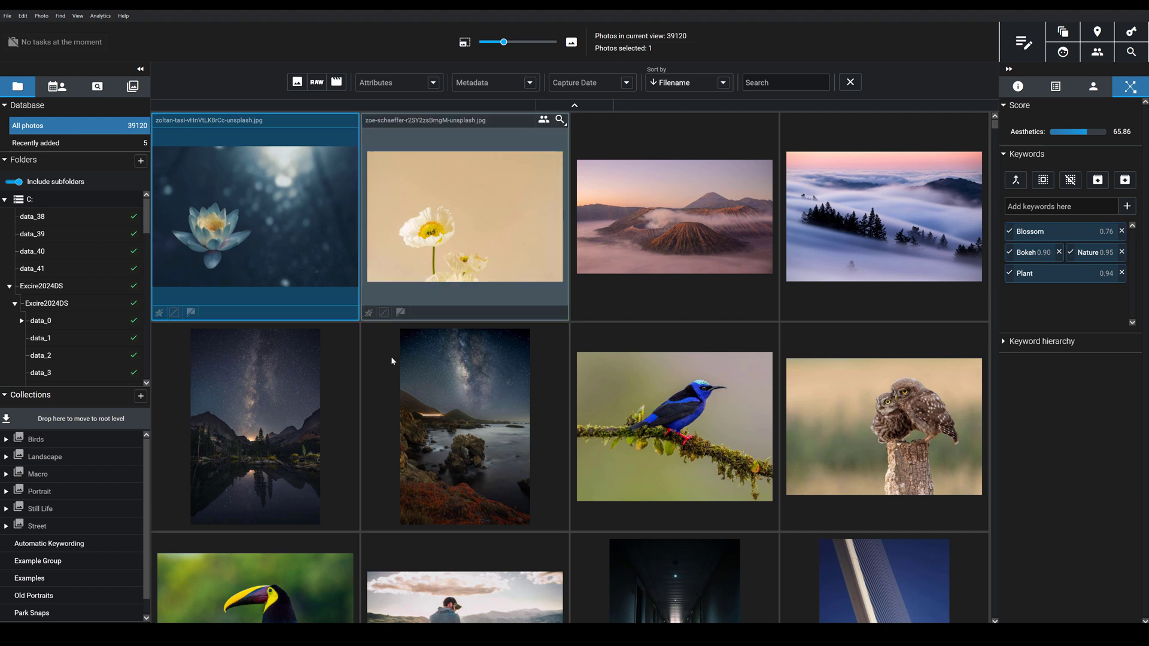
- Abandon adding a folder, then read the poppy, volcano and foggy hills scores (foggy hills 91.19)
{"action": "left_click", "coordinate": [140, 160]}
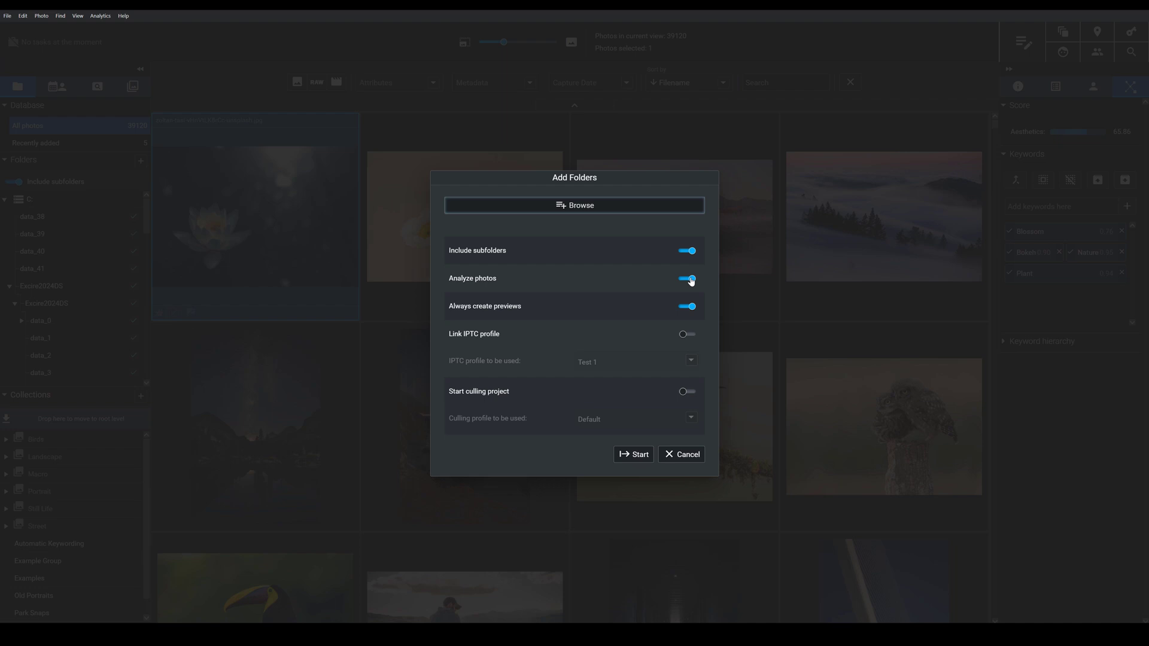
{"action": "left_click", "coordinate": [698, 453]}
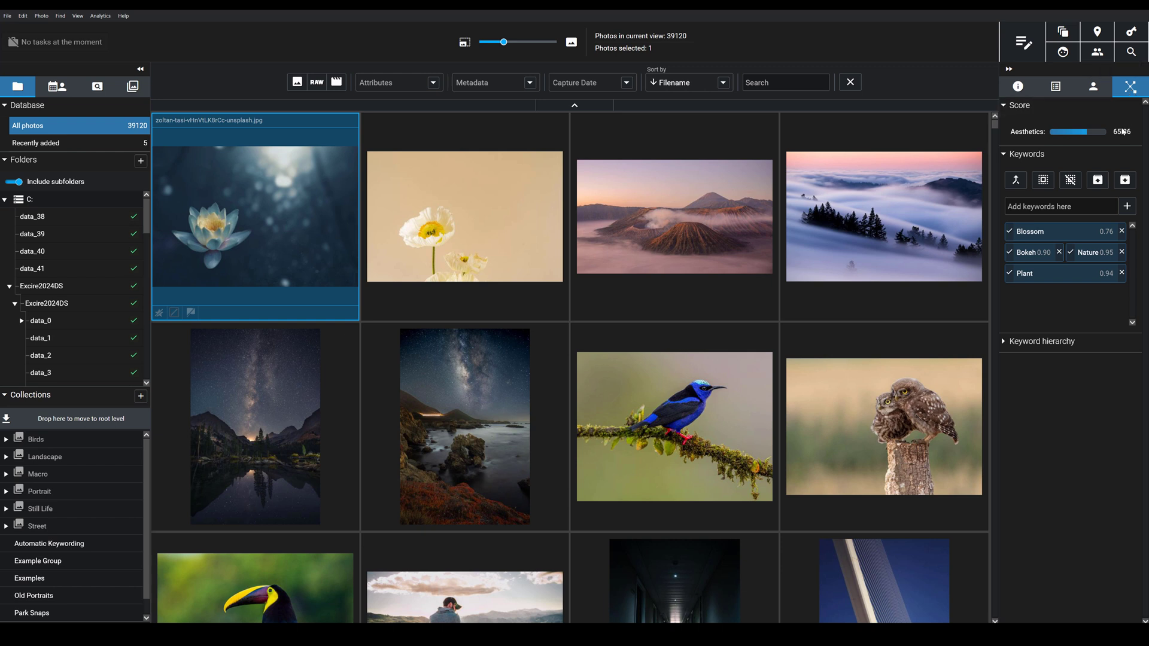
{"action": "left_click", "coordinate": [468, 211]}
{"action": "left_click", "coordinate": [677, 239]}
{"action": "left_click", "coordinate": [832, 232]}
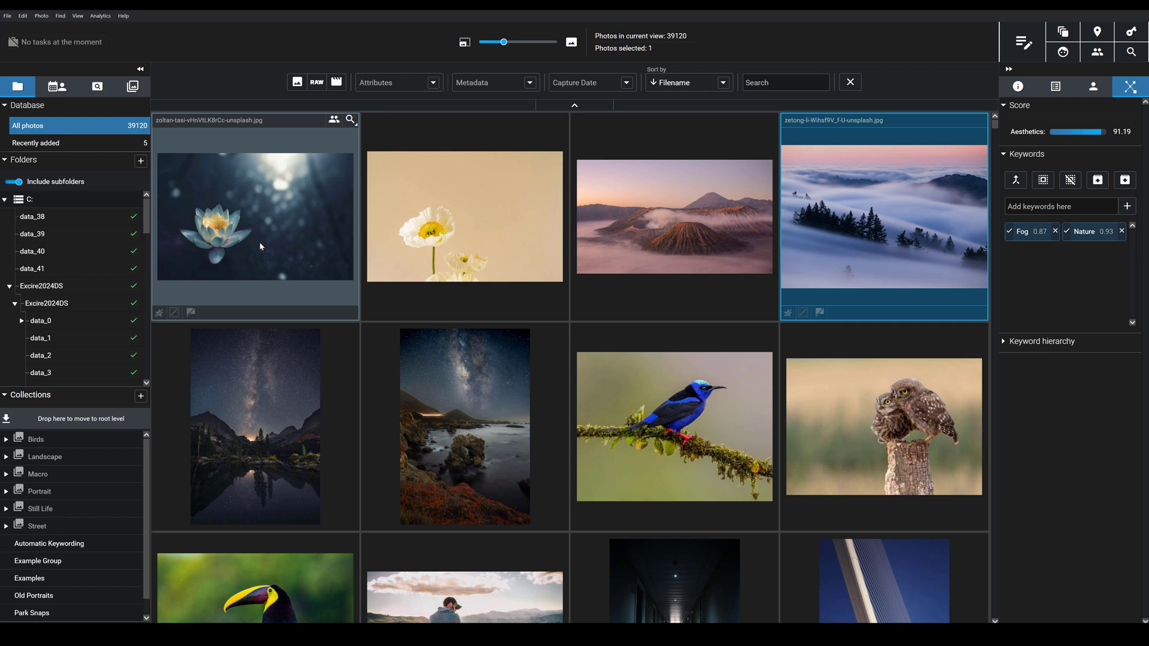
- Sort the library by Aesthetics score in descending order
{"action": "left_click", "coordinate": [724, 83]}
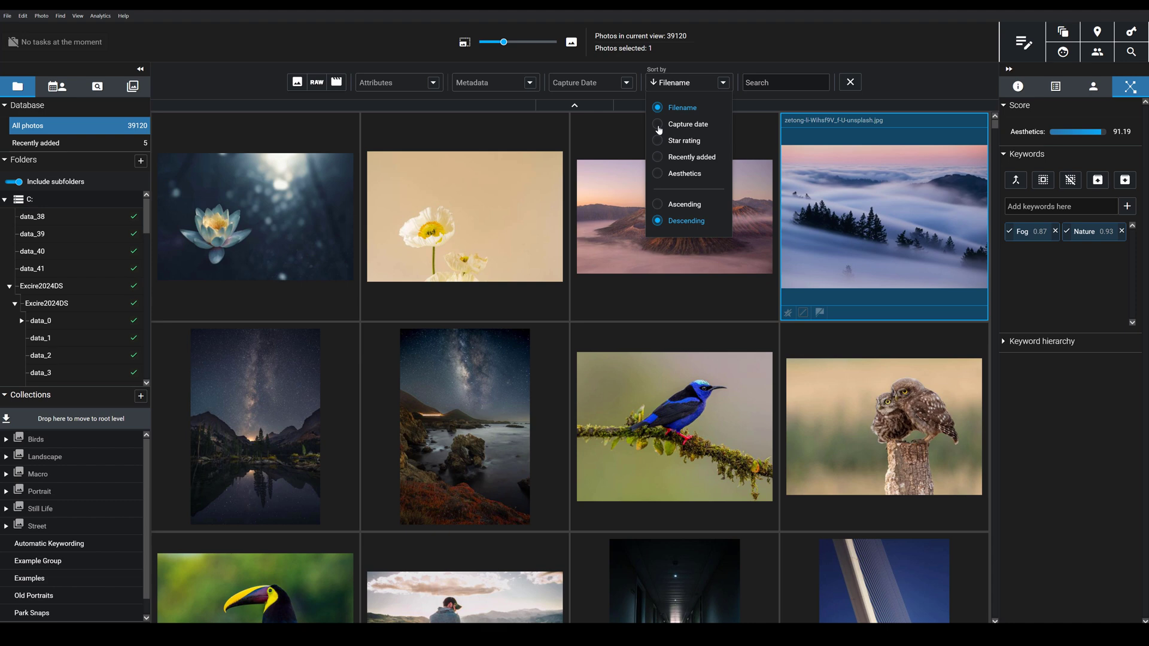
{"action": "left_click", "coordinate": [658, 174]}
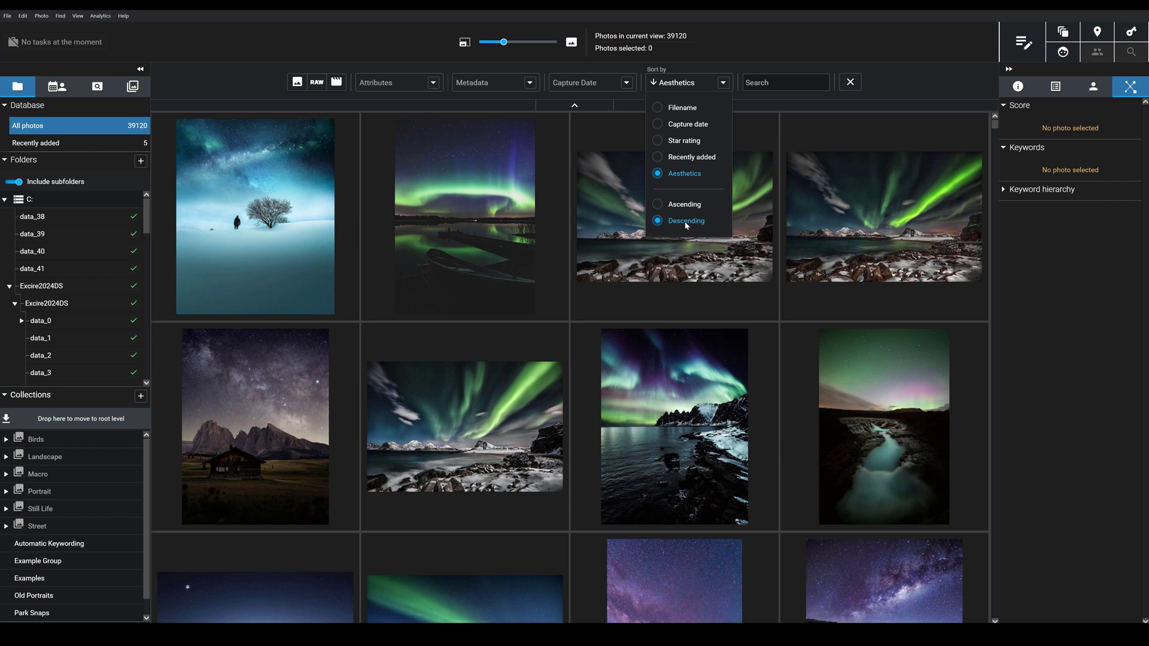
{"action": "left_click", "coordinate": [277, 207]}
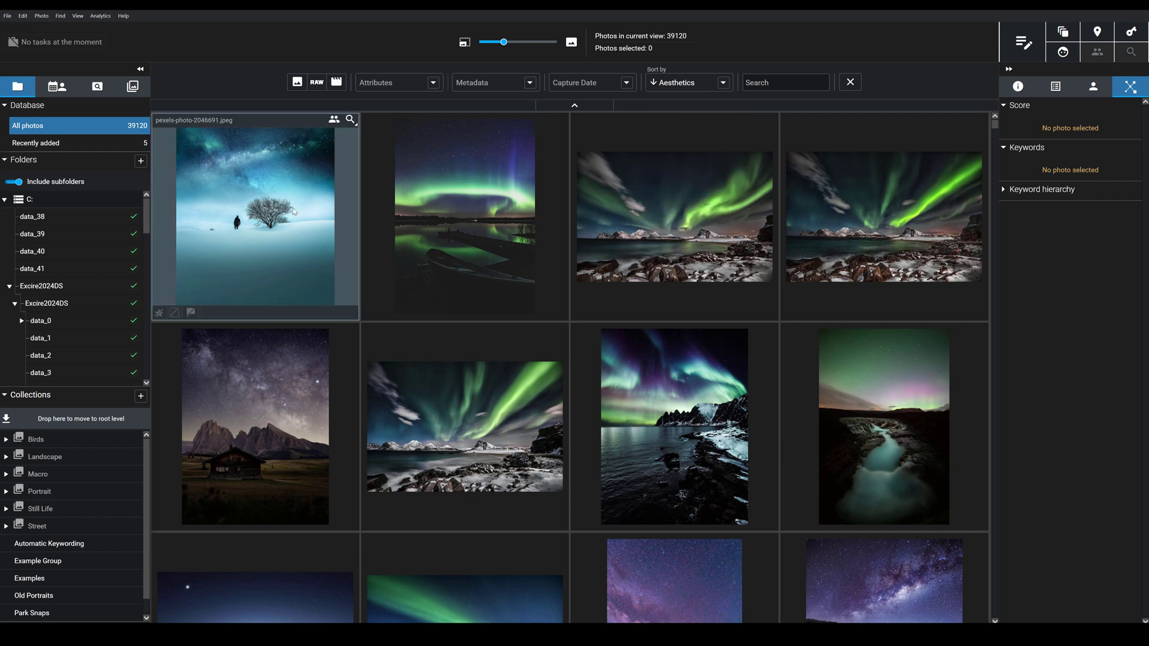
- Select the second aurora photo and browse the top-rated photos to compare scores
{"action": "left_click", "coordinate": [438, 228]}
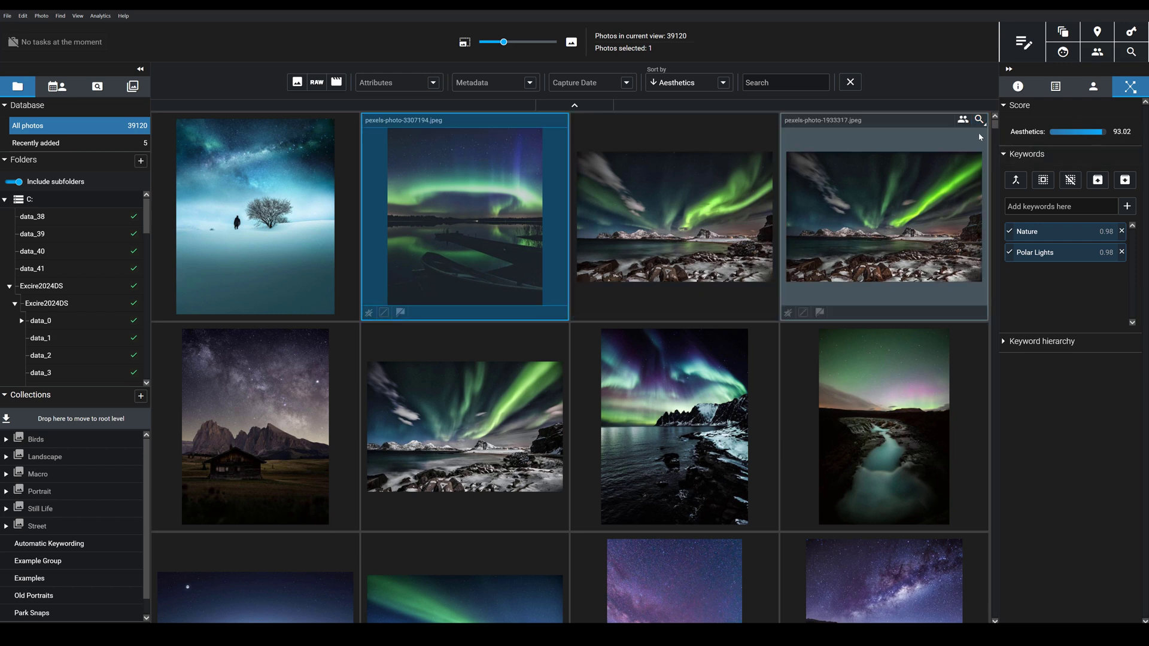
{"action": "left_click_drag", "start_coordinate": [996, 122], "coordinate": [997, 149]}
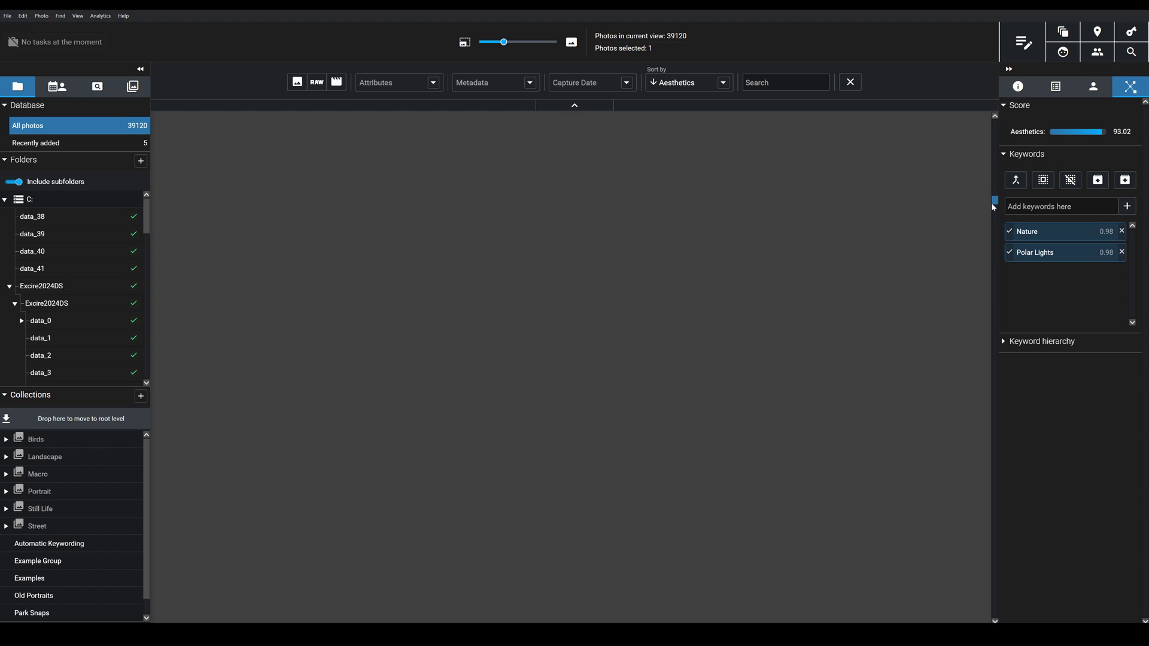
{"action": "left_click_drag", "start_coordinate": [991, 202], "coordinate": [992, 208]}
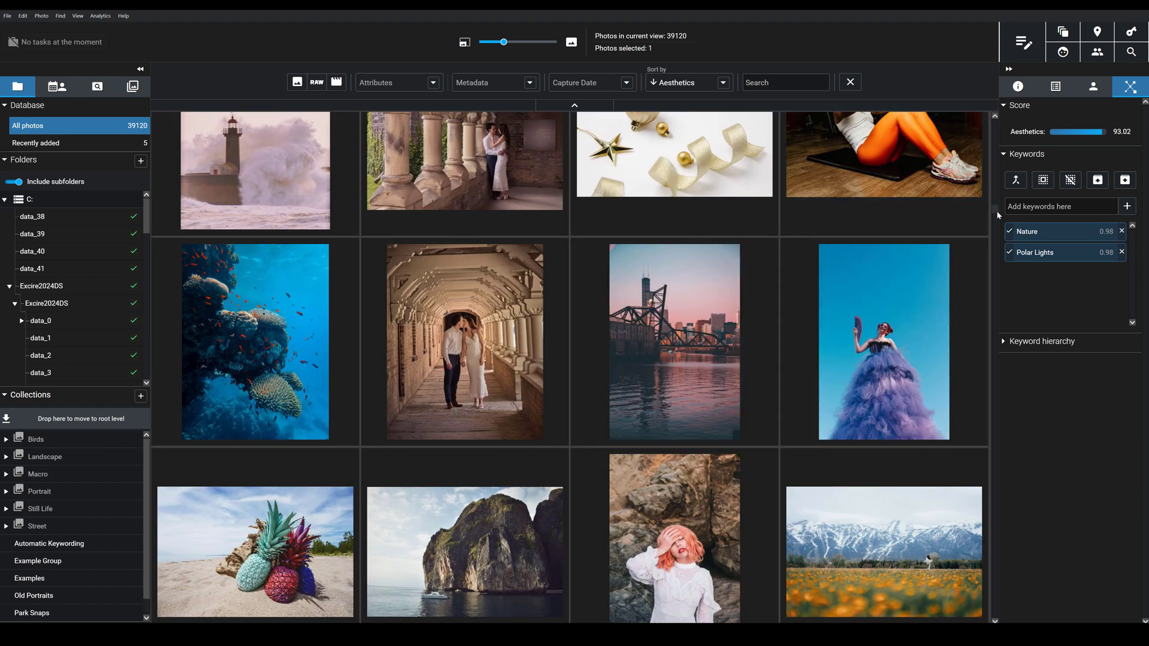
{"action": "left_click_drag", "start_coordinate": [996, 209], "coordinate": [997, 126]}
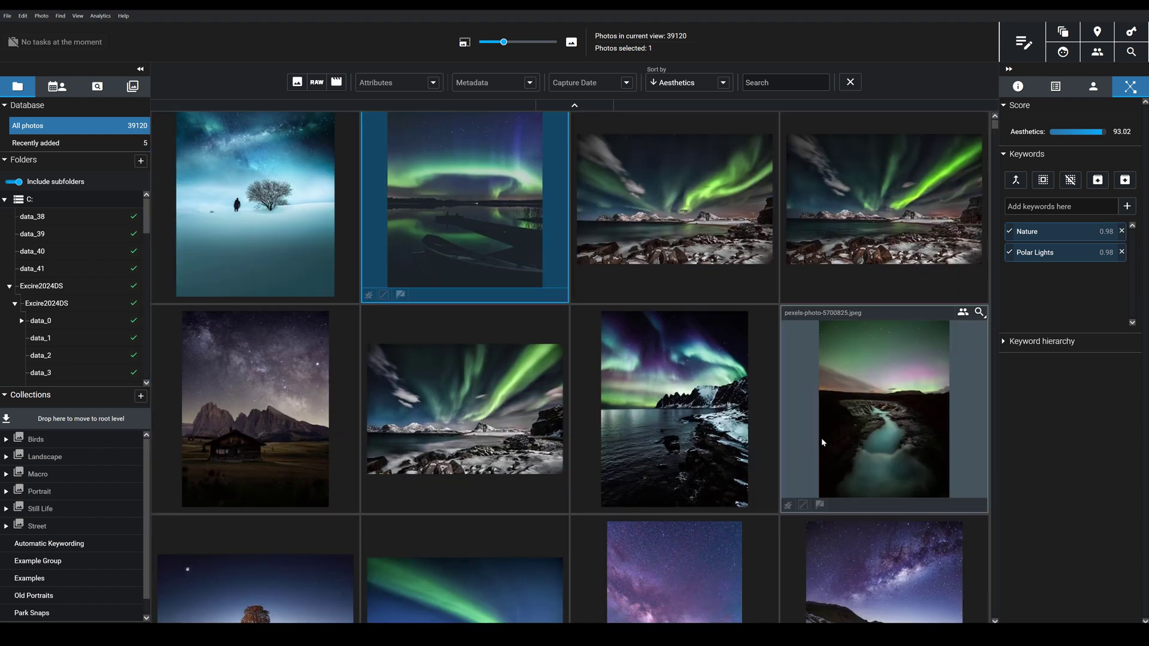
{"action": "scroll", "coordinate": [822, 437], "scroll_direction": "down", "scroll_amount": 5}
{"action": "scroll", "coordinate": [658, 419], "scroll_direction": "up", "scroll_amount": 5}
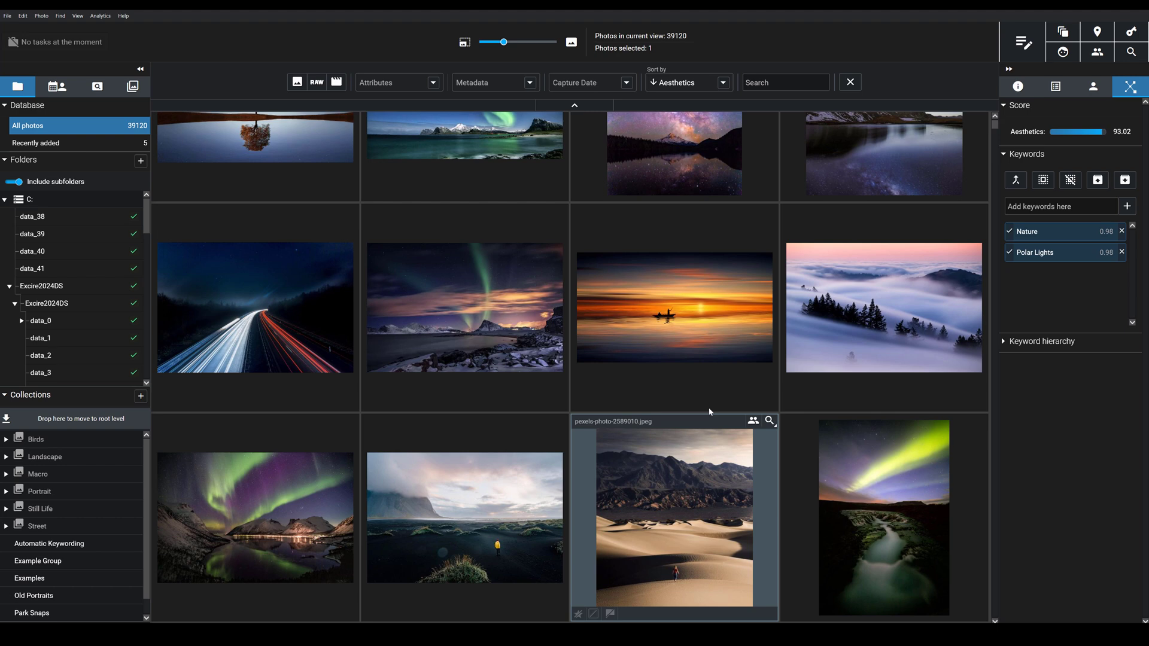
- Reverse the Aesthetics sort to ascending, lowest scores first
{"action": "left_click", "coordinate": [724, 83]}
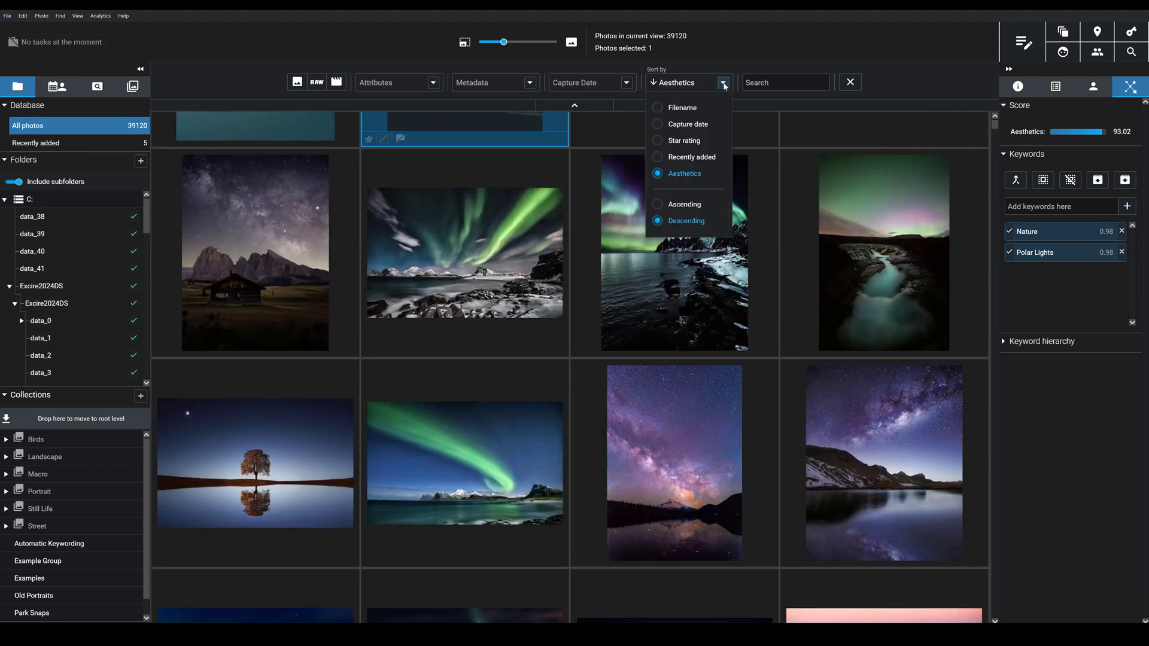
{"action": "left_click", "coordinate": [659, 205]}
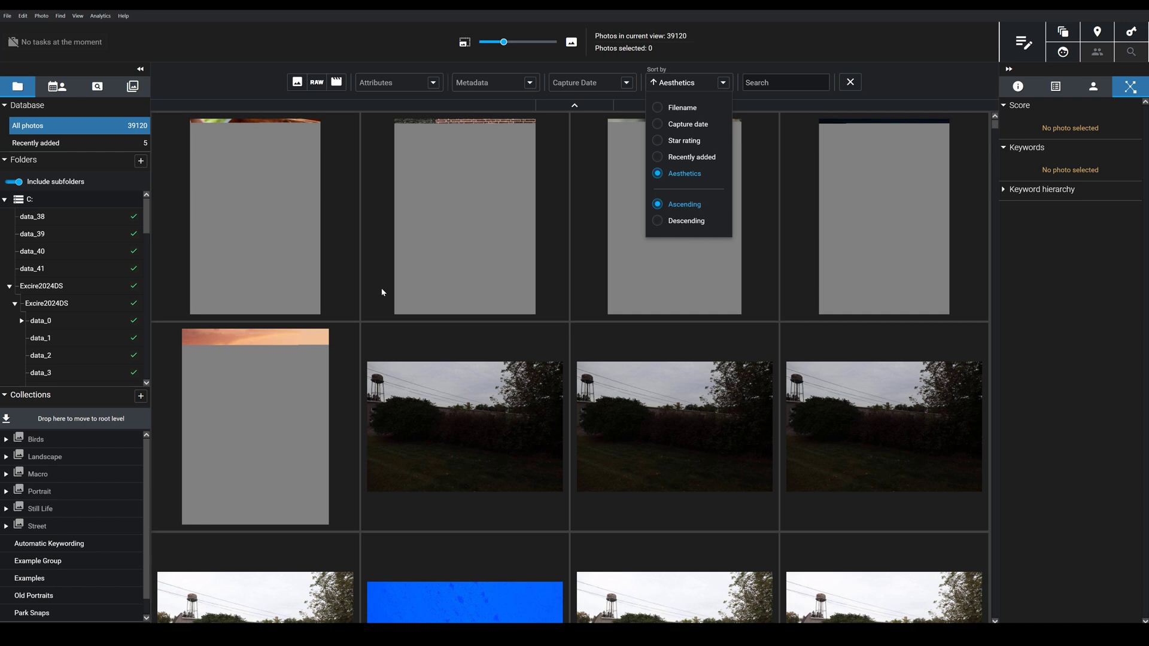
{"action": "left_click", "coordinate": [296, 244]}
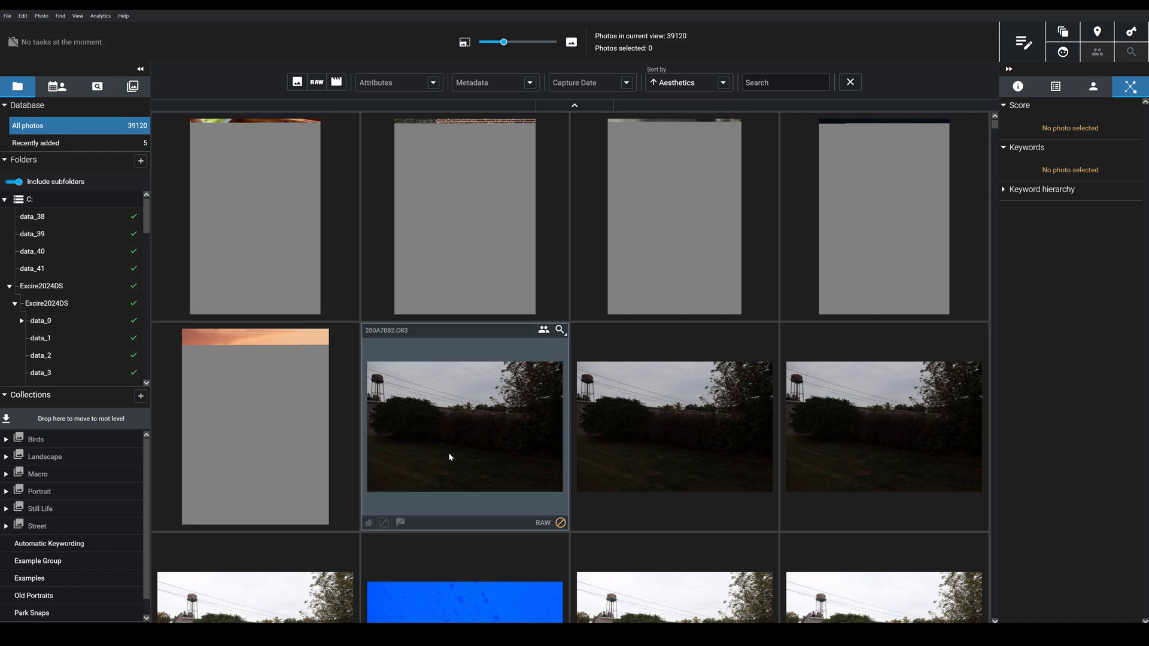
- Check the aesthetics scores of photos 200A7082 and 200A7083, then browse further low-rated shots
{"action": "left_click", "coordinate": [459, 426]}
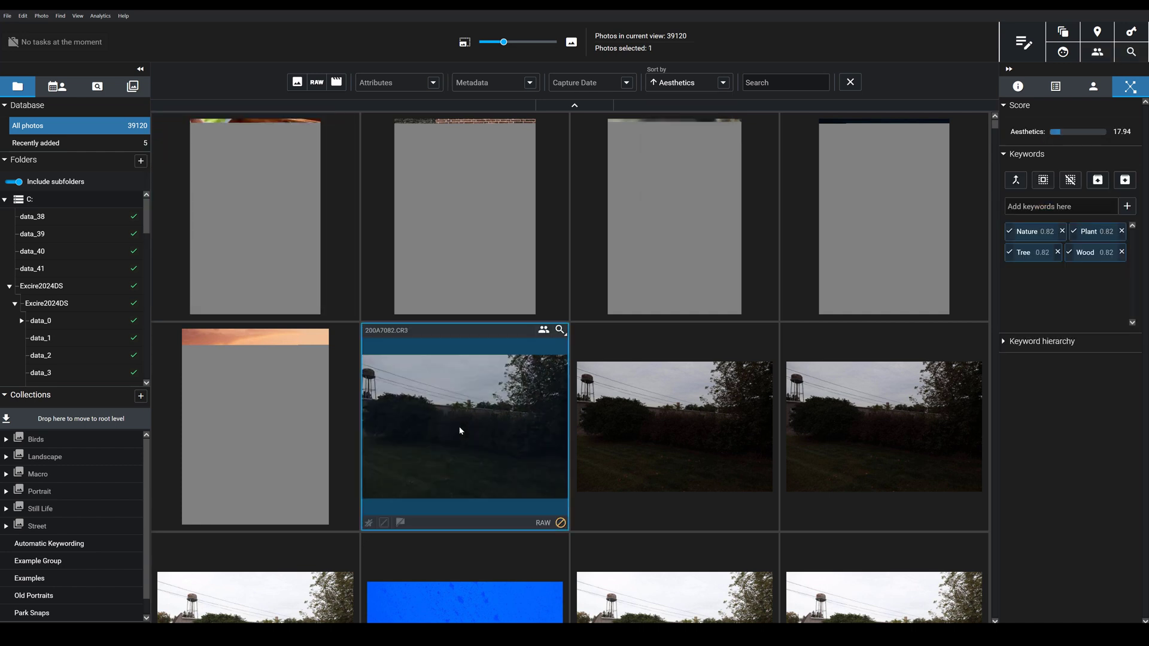
{"action": "left_click", "coordinate": [609, 442]}
{"action": "scroll", "coordinate": [823, 439], "scroll_direction": "down", "scroll_amount": 2}
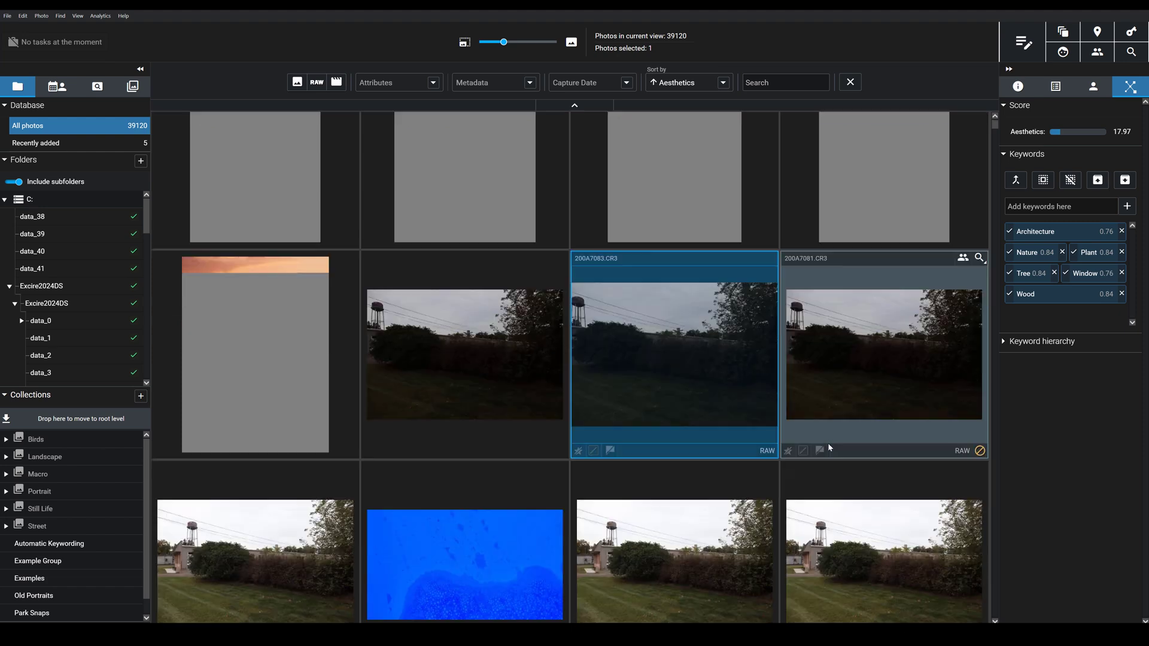
{"action": "scroll", "coordinate": [446, 434], "scroll_direction": "down", "scroll_amount": 2}
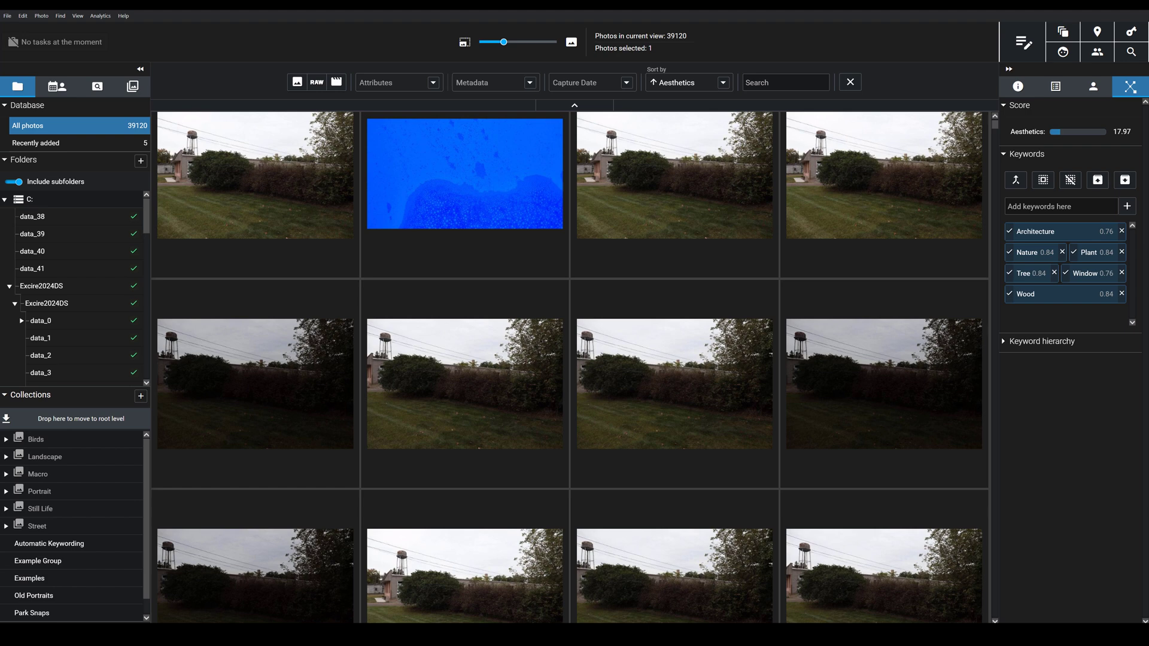
{"action": "mouse_move", "coordinate": [652, 286]}
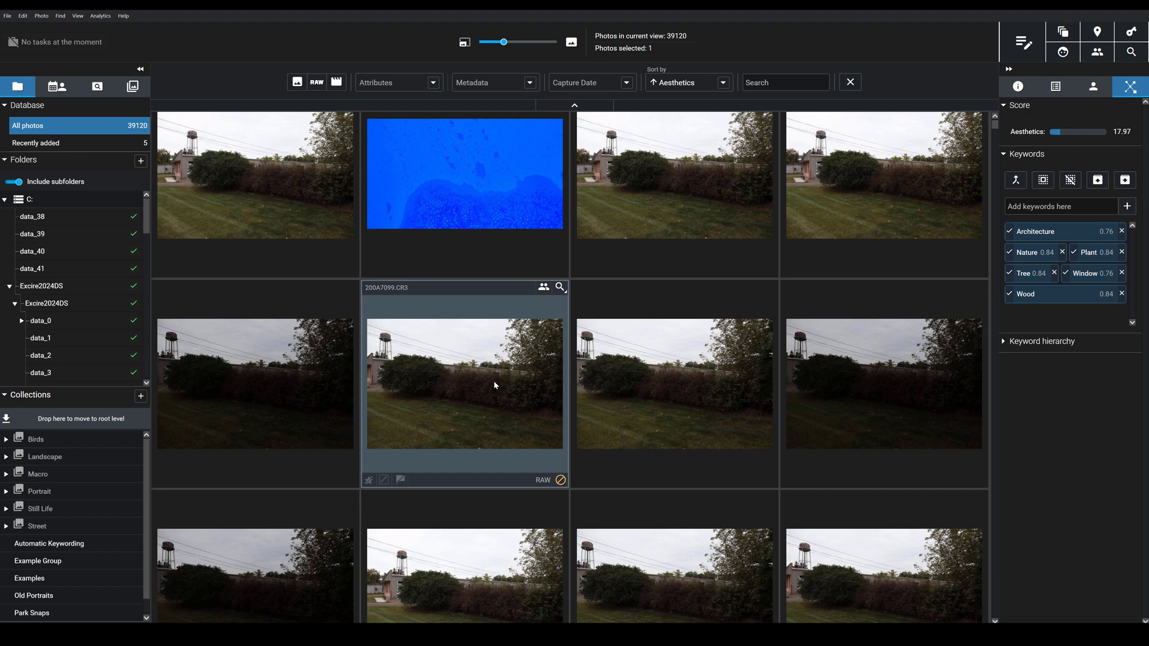
- Show the Culling Projects list, then cancel starting a new culling project
{"action": "left_click", "coordinate": [134, 88]}
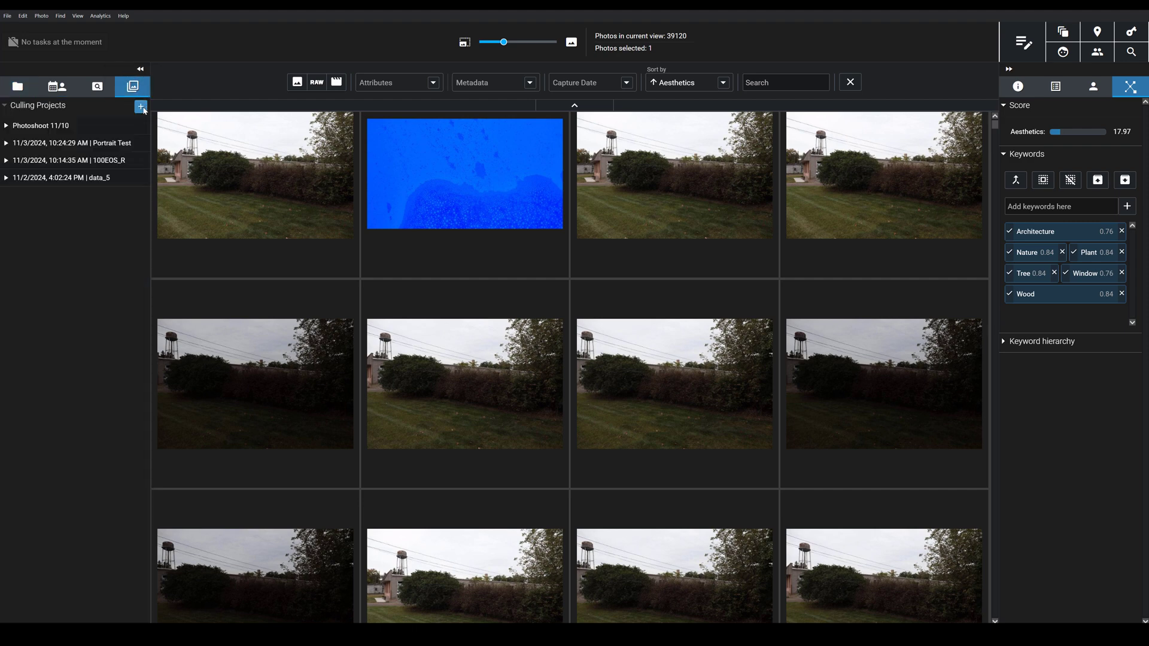
{"action": "left_click", "coordinate": [141, 107]}
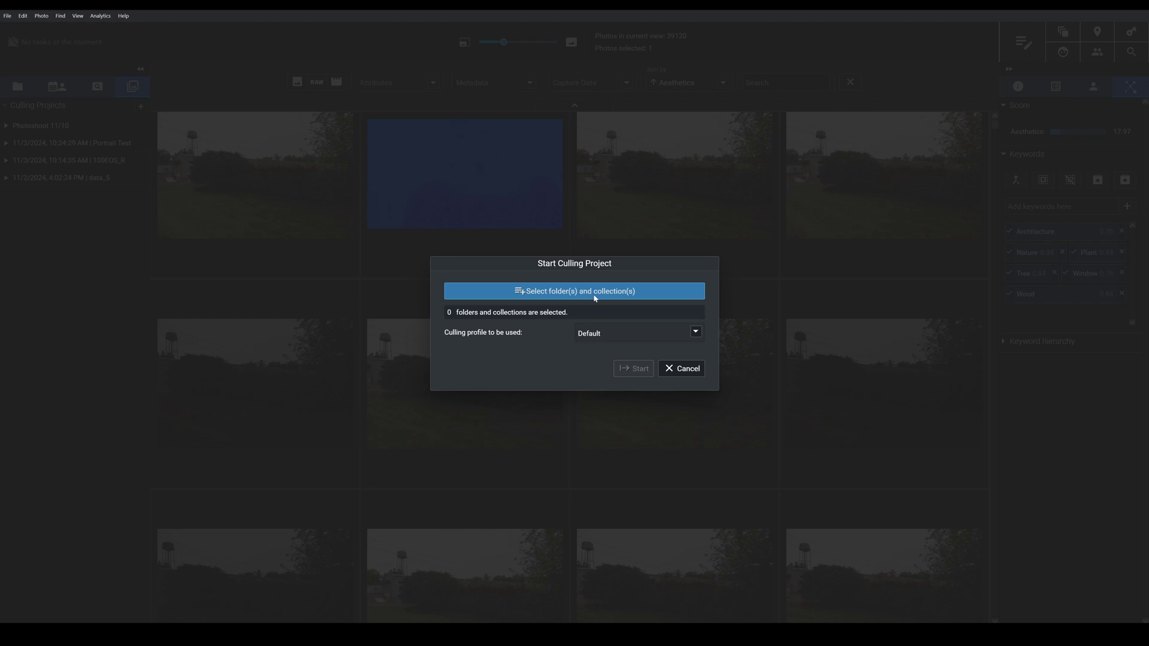
{"action": "left_click", "coordinate": [691, 372]}
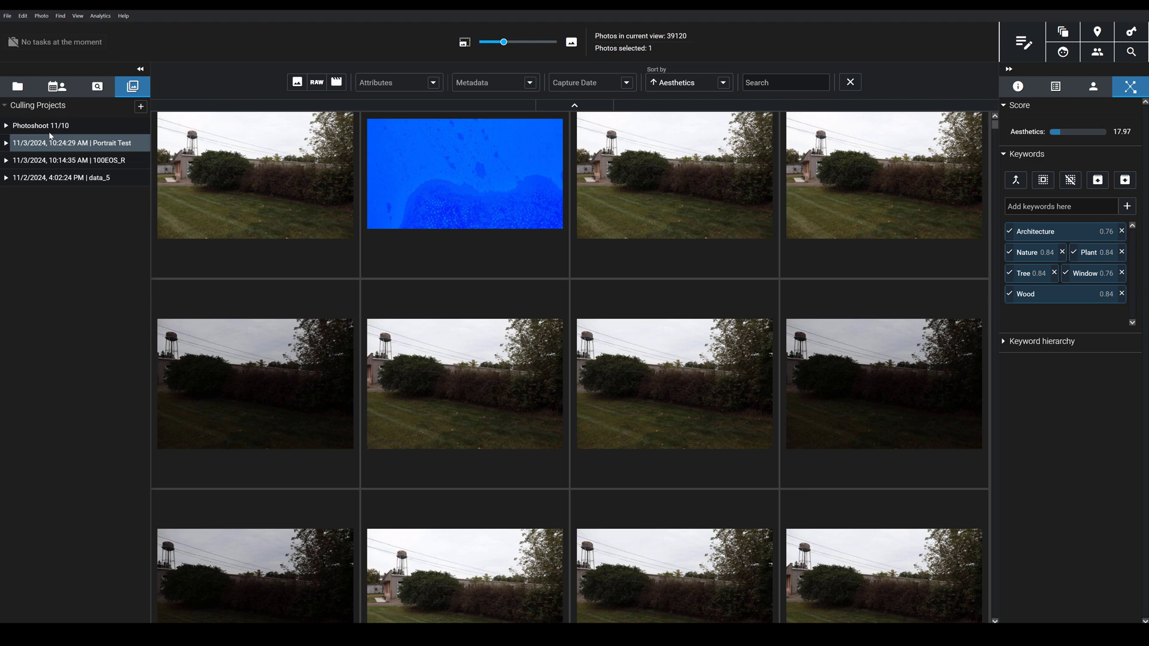
- Show the Visual similarity groups of the Photoshoot 11/10 culling project
{"action": "left_click", "coordinate": [13, 124]}
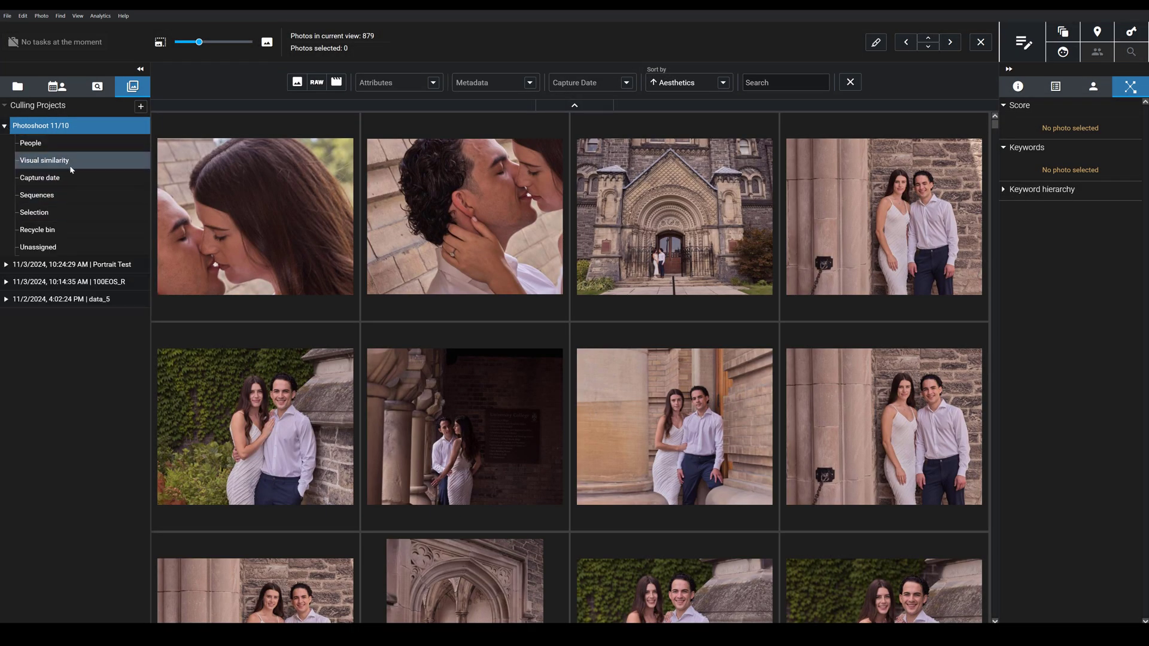
{"action": "mouse_move", "coordinate": [81, 163]}
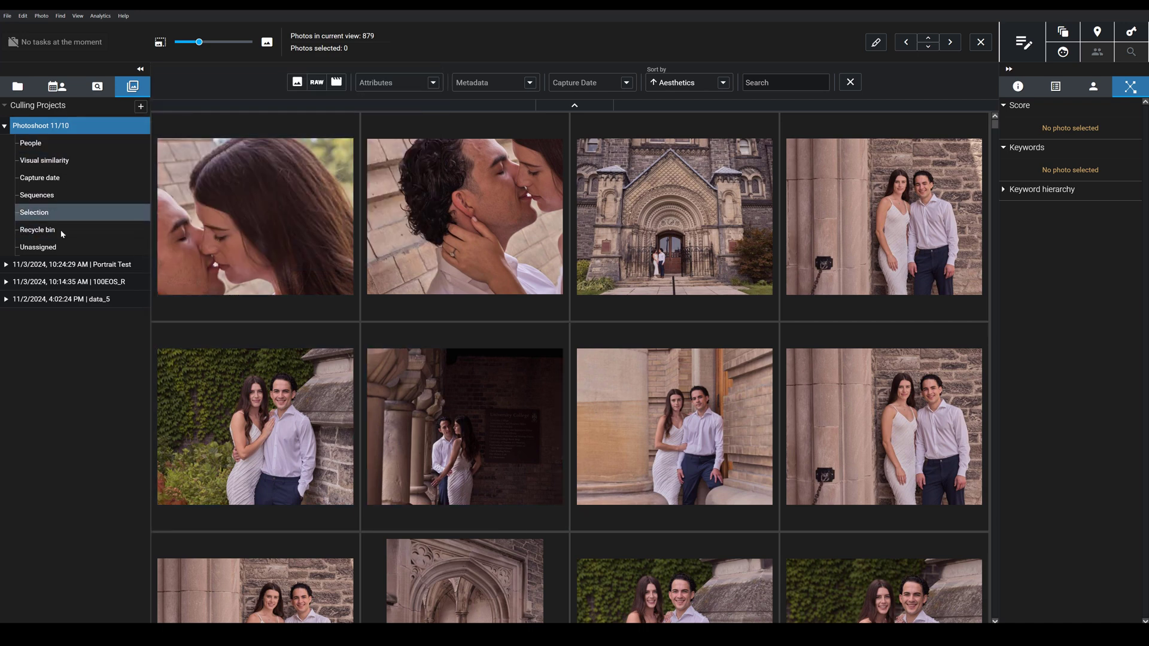
{"action": "left_click", "coordinate": [44, 163]}
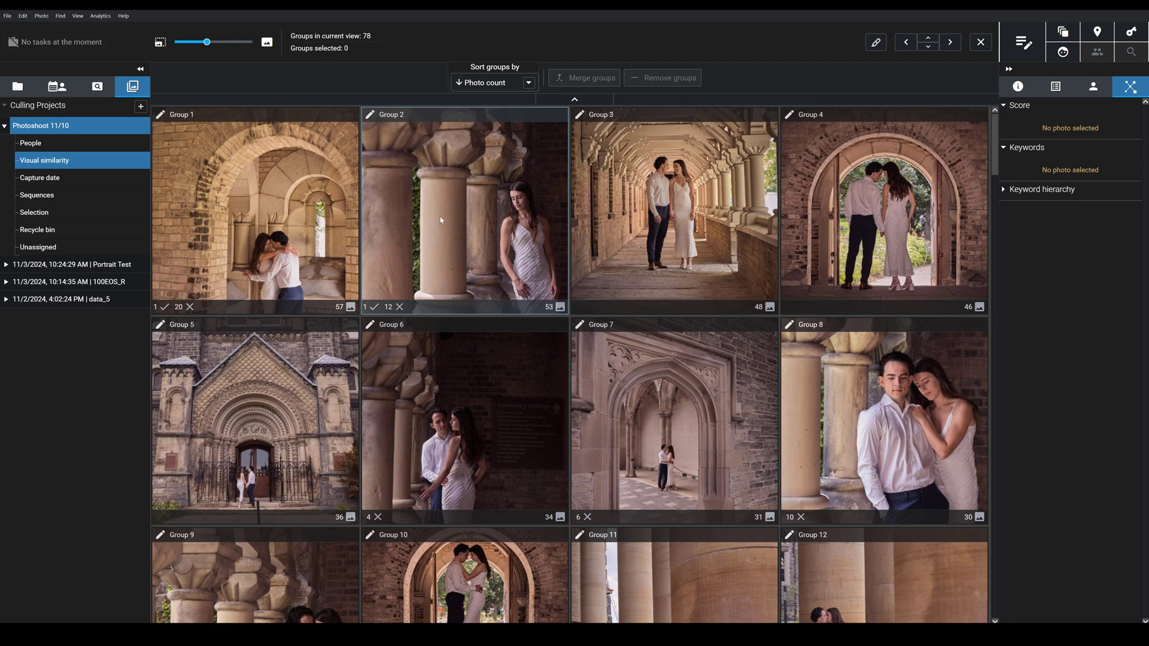
- Open Group 1 and sort its 57 photos by Aesthetics, descending
{"action": "double_click", "coordinate": [274, 205]}
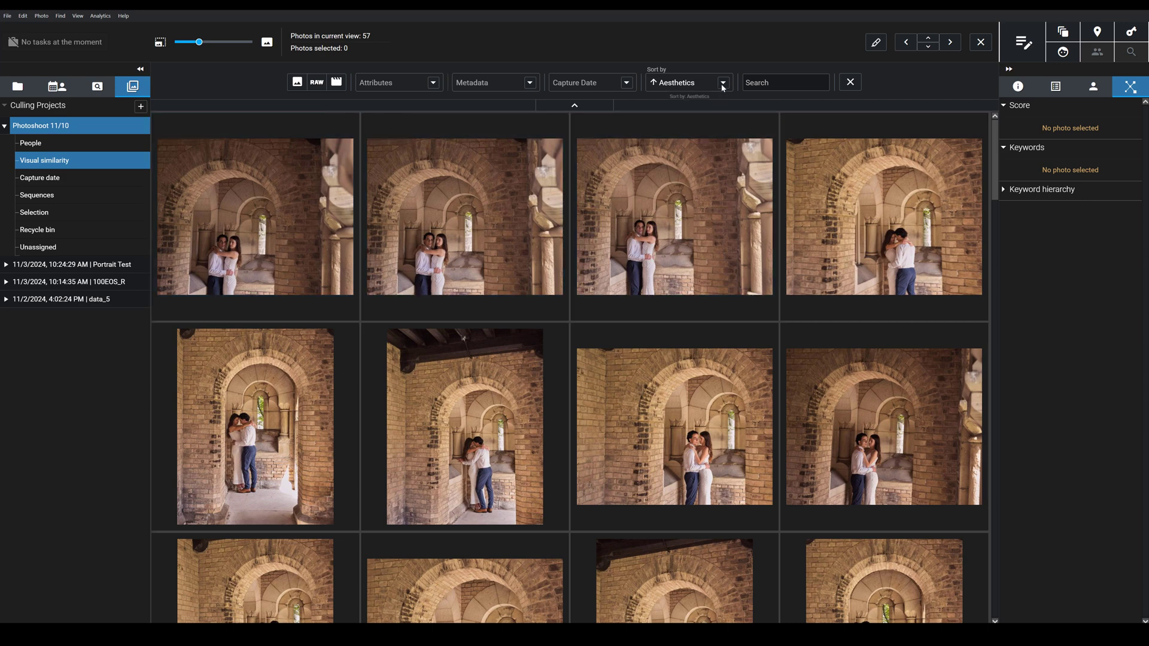
{"action": "left_click", "coordinate": [689, 83]}
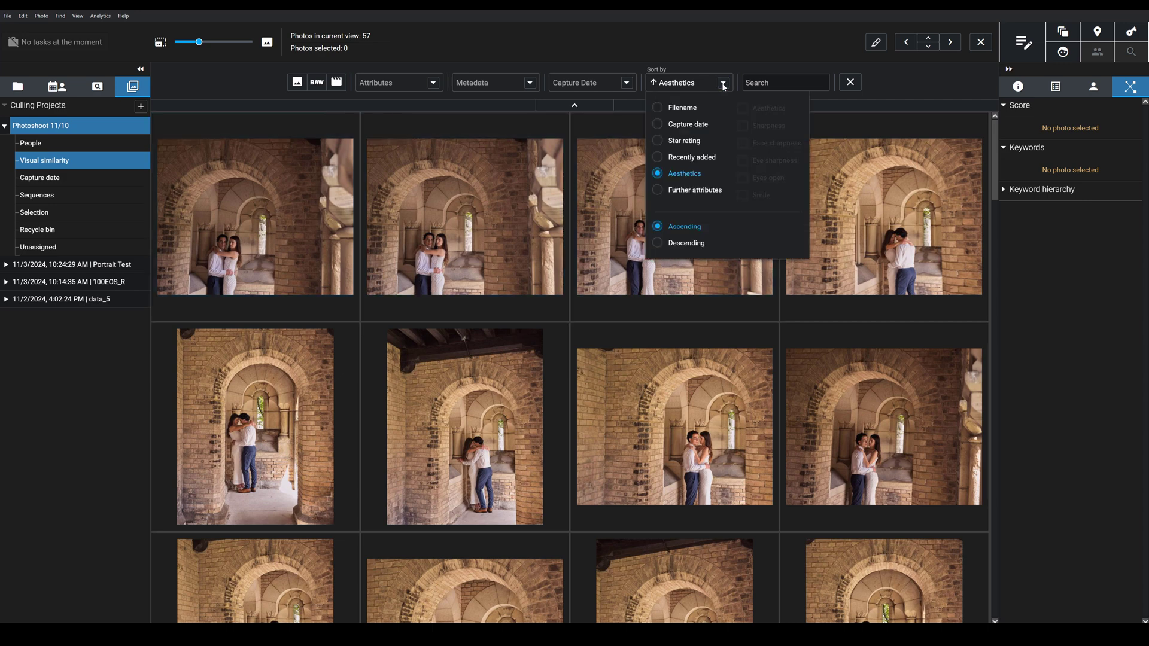
{"action": "left_click", "coordinate": [658, 243]}
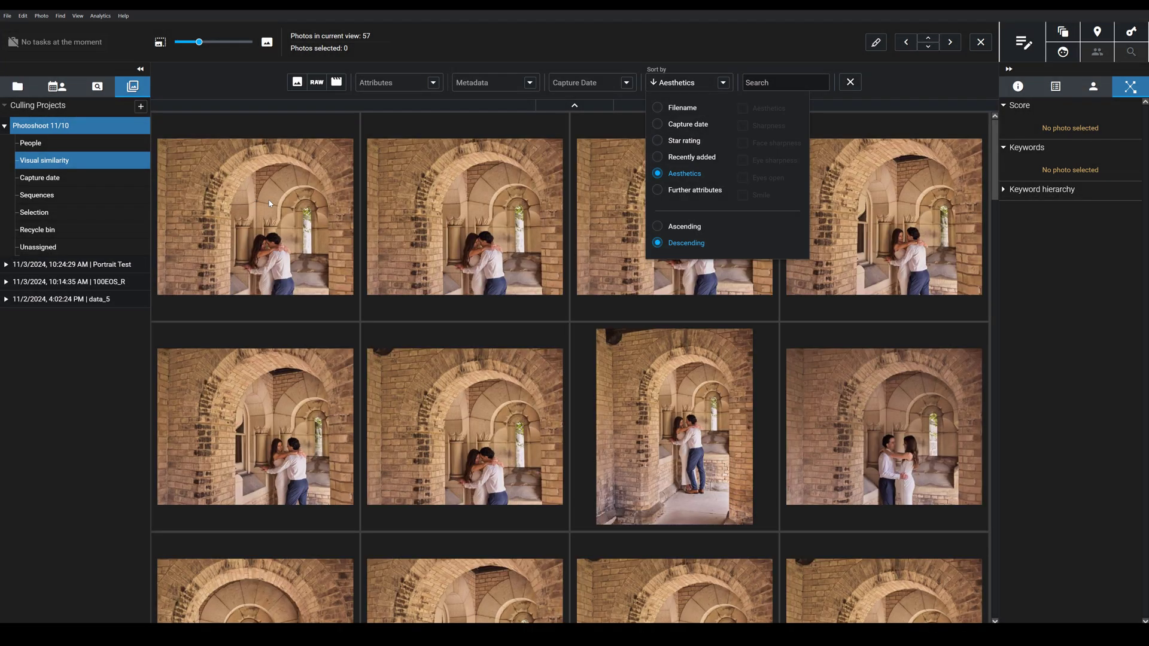
{"action": "left_click", "coordinate": [270, 203]}
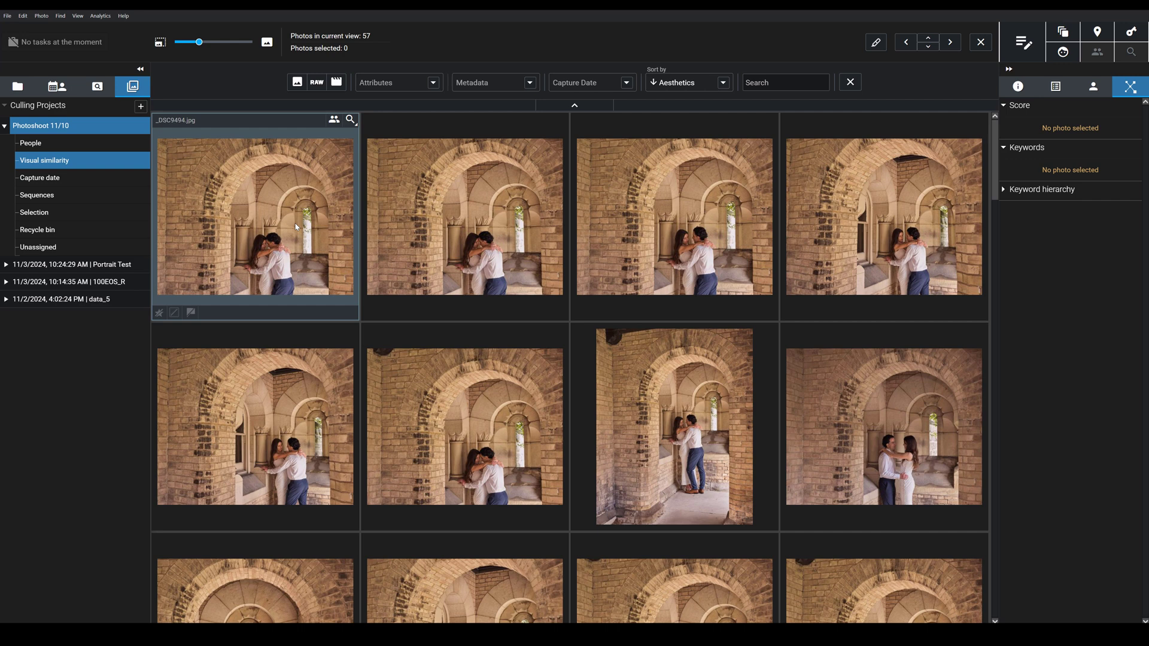